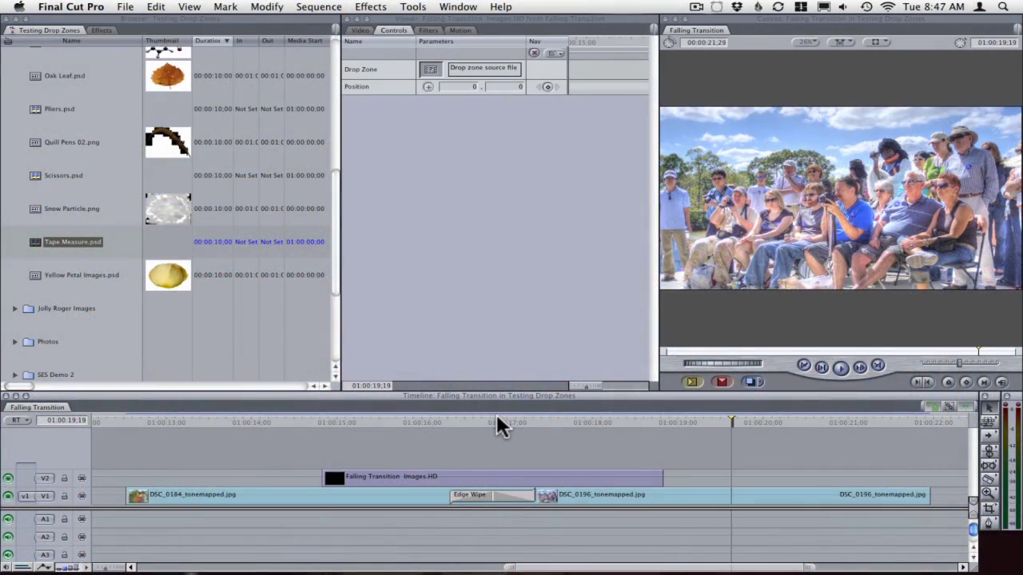
- Scrub into the transition and drop Fresh Flowers 01.png into the Drop Zone well
{"action": "left_click", "coordinate": [495, 415]}
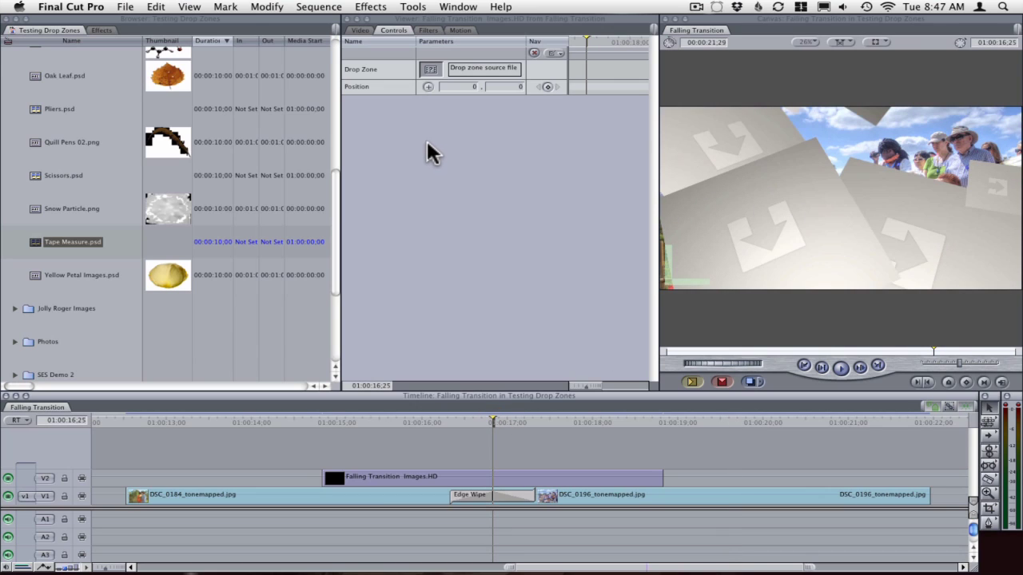
{"action": "scroll", "coordinate": [51, 238], "scroll_direction": "up", "scroll_amount": 2}
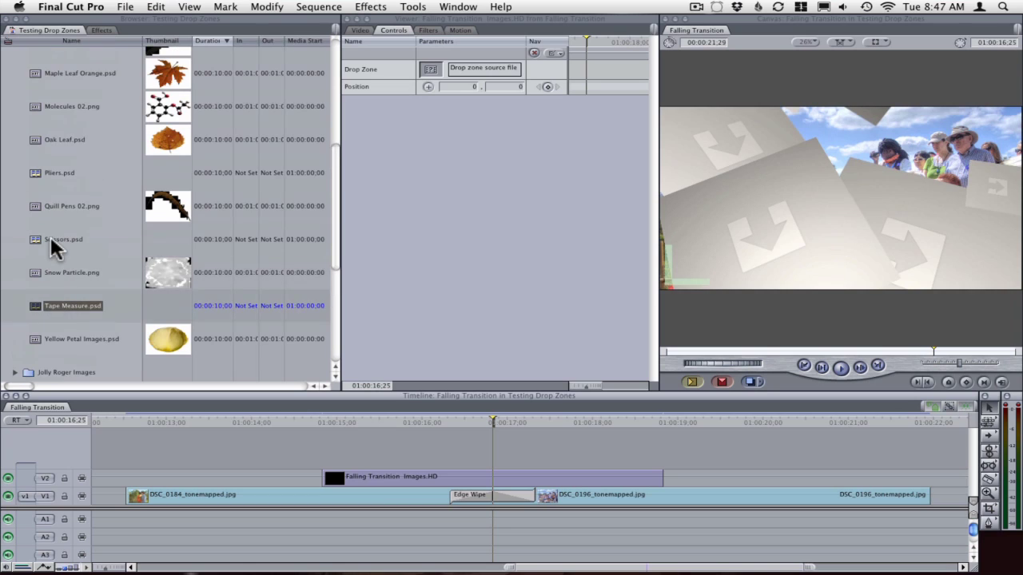
{"action": "scroll", "coordinate": [50, 238], "scroll_direction": "up", "scroll_amount": 3}
{"action": "left_click", "coordinate": [56, 244]}
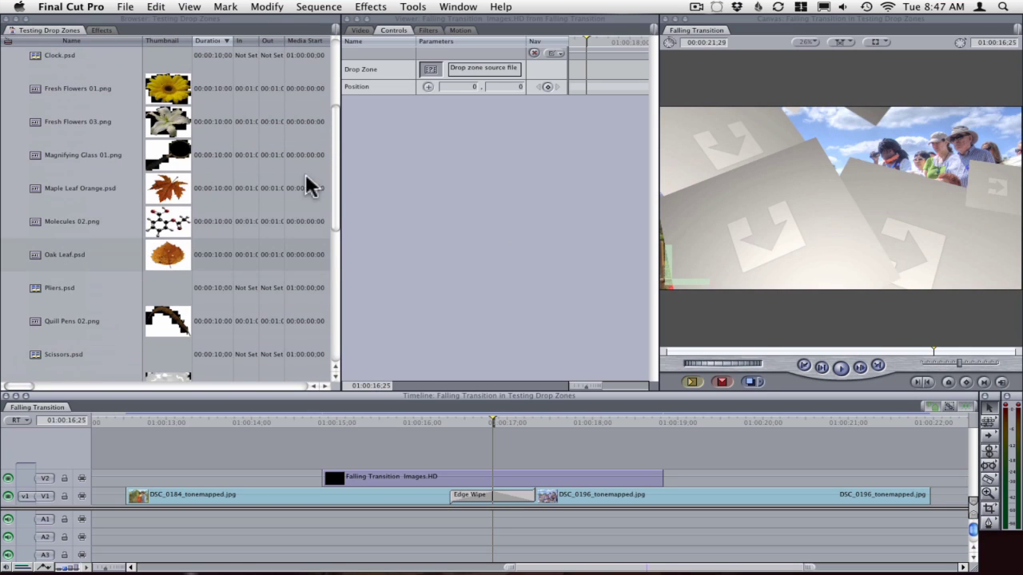
{"action": "left_click", "coordinate": [53, 99]}
{"action": "left_click_drag", "start_coordinate": [34, 90], "coordinate": [422, 71]}
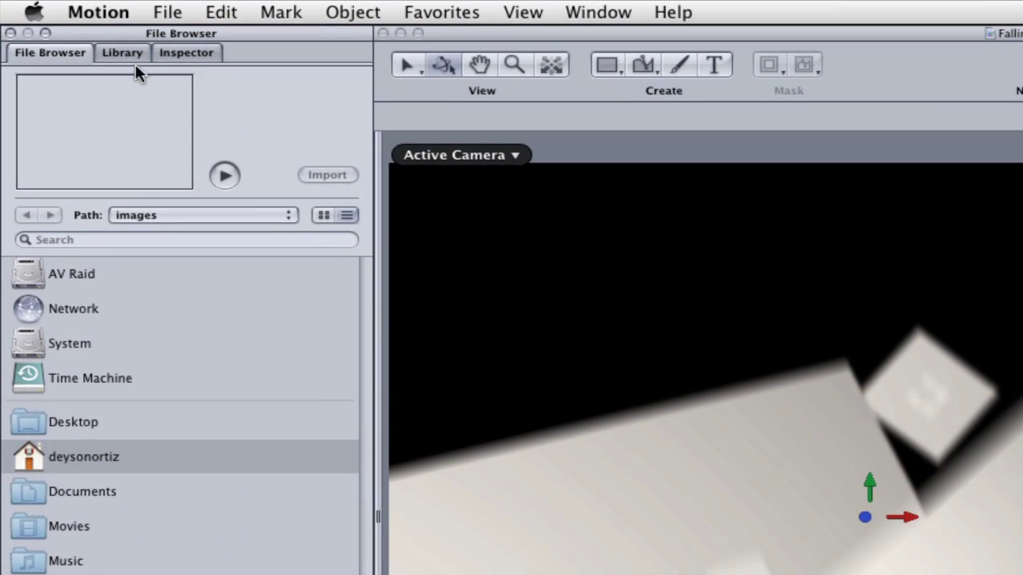
- In Motion's Library, expand the Extras content images and bring up the Clock item's options
{"action": "left_click", "coordinate": [131, 57]}
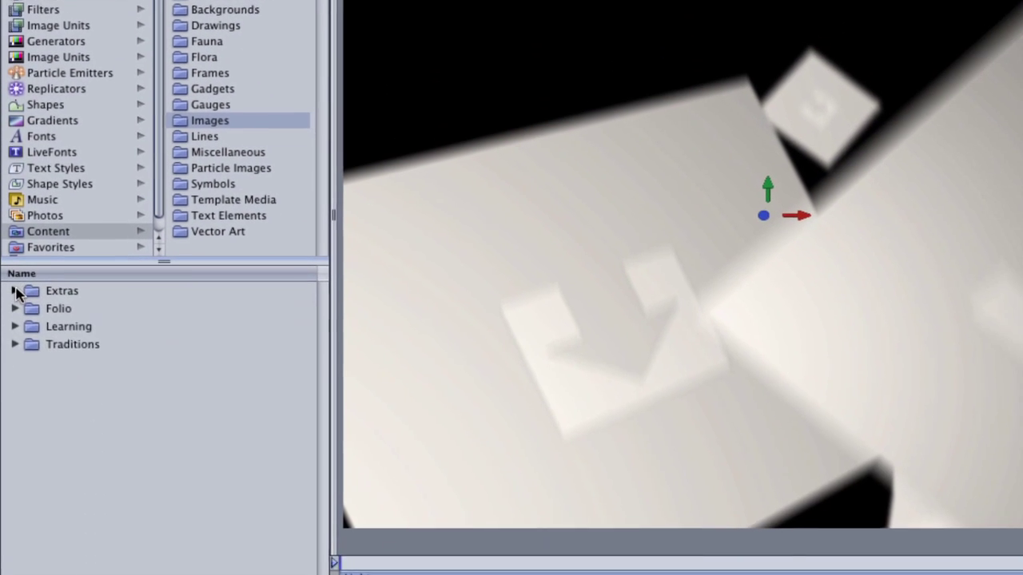
{"action": "left_click", "coordinate": [15, 259]}
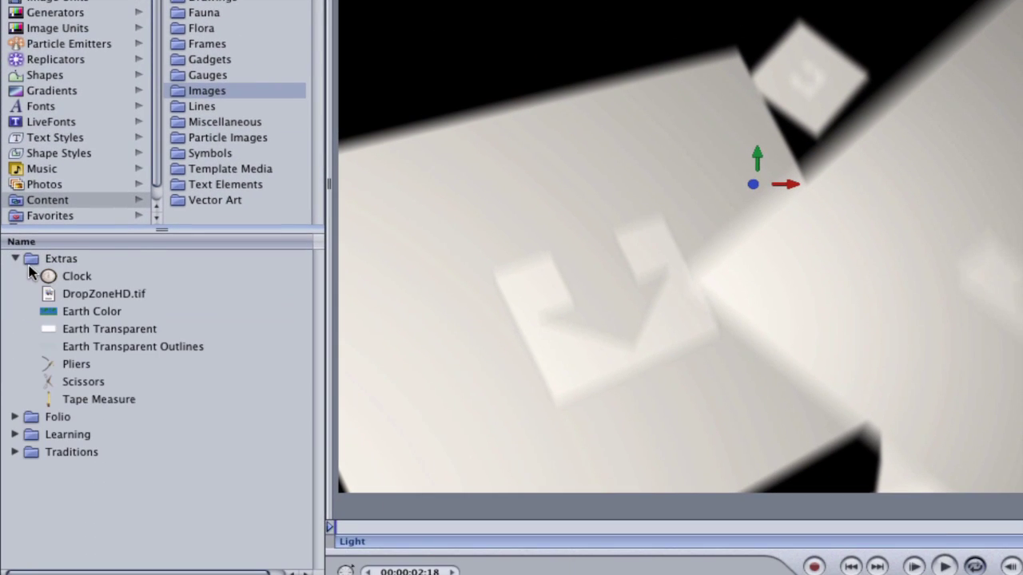
{"action": "right_click", "coordinate": [68, 275]}
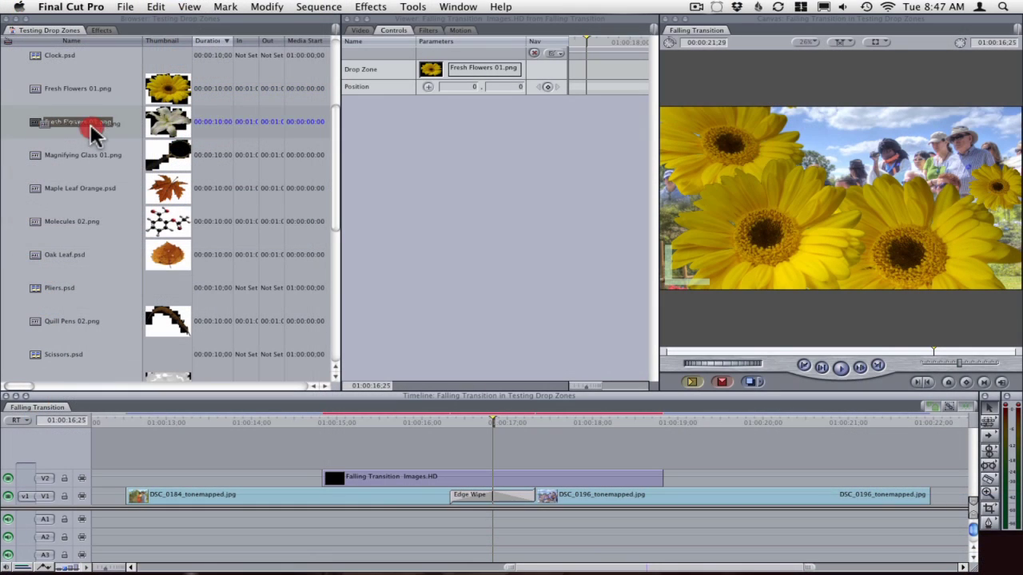
- Try Fresh Flowers 03 and Molecules 02 in the drop zone, then settle on Oak Leaf, previewing each
{"action": "mouse_move", "coordinate": [91, 124]}
{"action": "left_mouse_down"}
{"action": "mouse_move", "coordinate": [467, 83]}
{"action": "mouse_move", "coordinate": [433, 69]}
{"action": "left_mouse_up"}
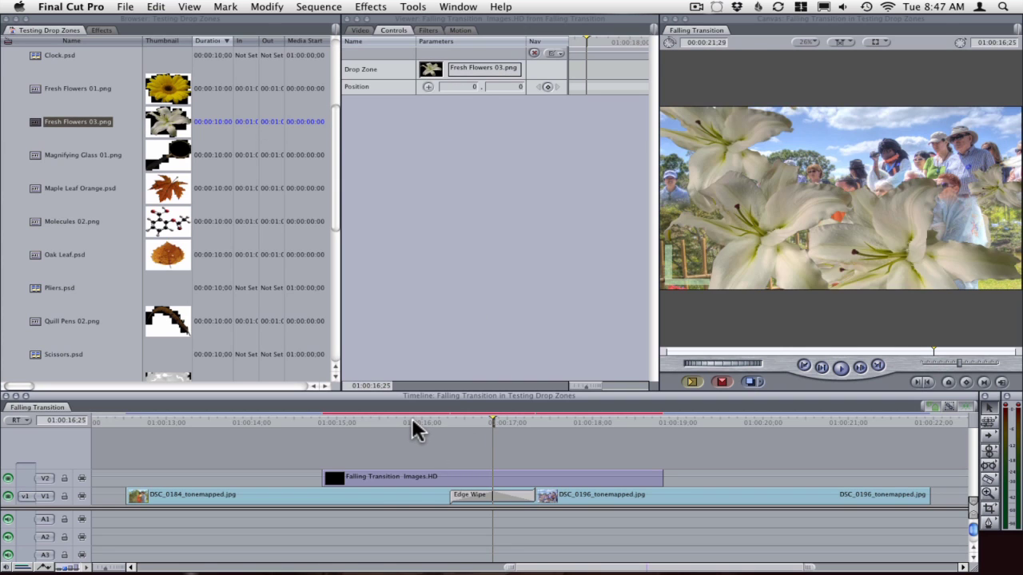
{"action": "mouse_move", "coordinate": [412, 421]}
{"action": "left_mouse_down"}
{"action": "mouse_move", "coordinate": [517, 422]}
{"action": "mouse_move", "coordinate": [487, 422]}
{"action": "left_mouse_up"}
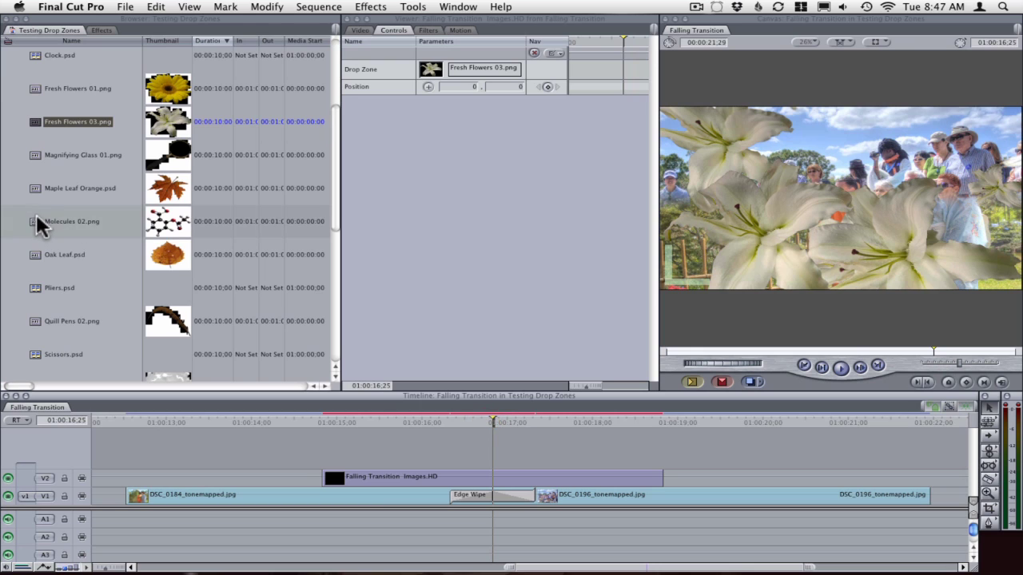
{"action": "left_click_drag", "start_coordinate": [37, 222], "coordinate": [378, 130]}
{"action": "left_click_drag", "start_coordinate": [417, 81], "coordinate": [428, 69]}
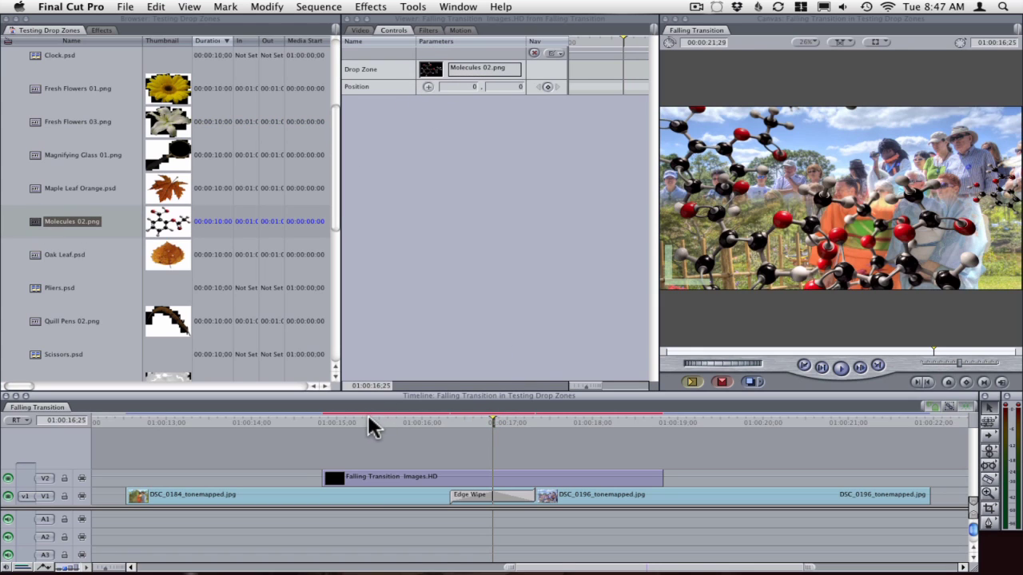
{"action": "mouse_move", "coordinate": [368, 417]}
{"action": "left_mouse_down"}
{"action": "mouse_move", "coordinate": [557, 421]}
{"action": "mouse_move", "coordinate": [493, 419]}
{"action": "left_mouse_up"}
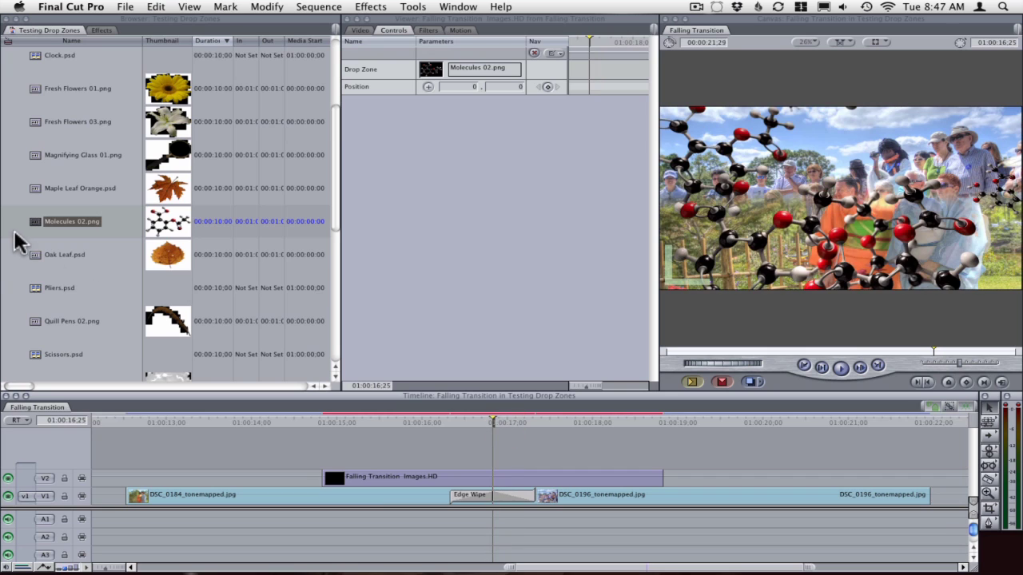
{"action": "left_click_drag", "start_coordinate": [30, 254], "coordinate": [428, 74]}
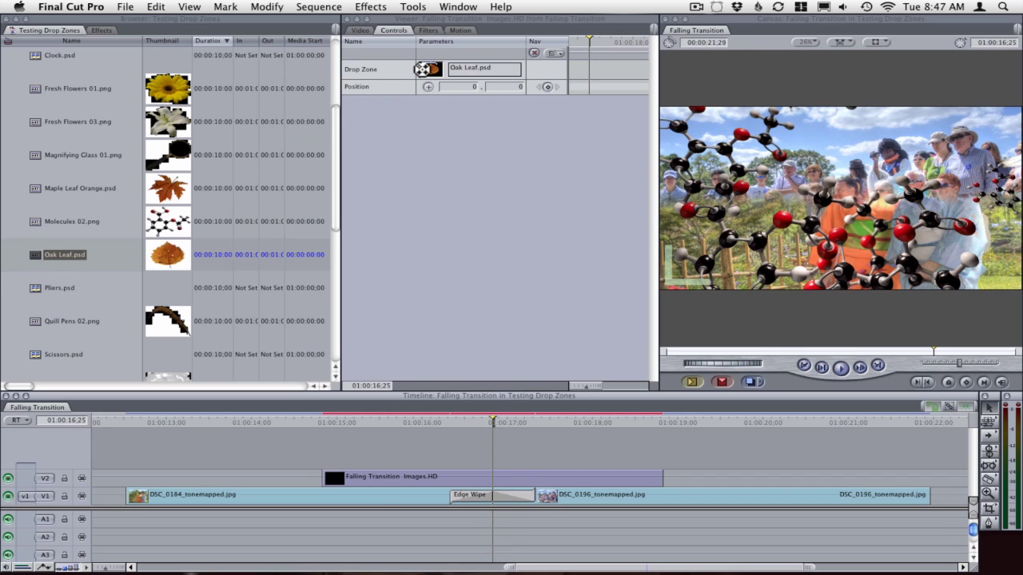
{"action": "mouse_move", "coordinate": [339, 421]}
{"action": "left_mouse_down"}
{"action": "mouse_move", "coordinate": [548, 421]}
{"action": "mouse_move", "coordinate": [497, 421]}
{"action": "left_mouse_up"}
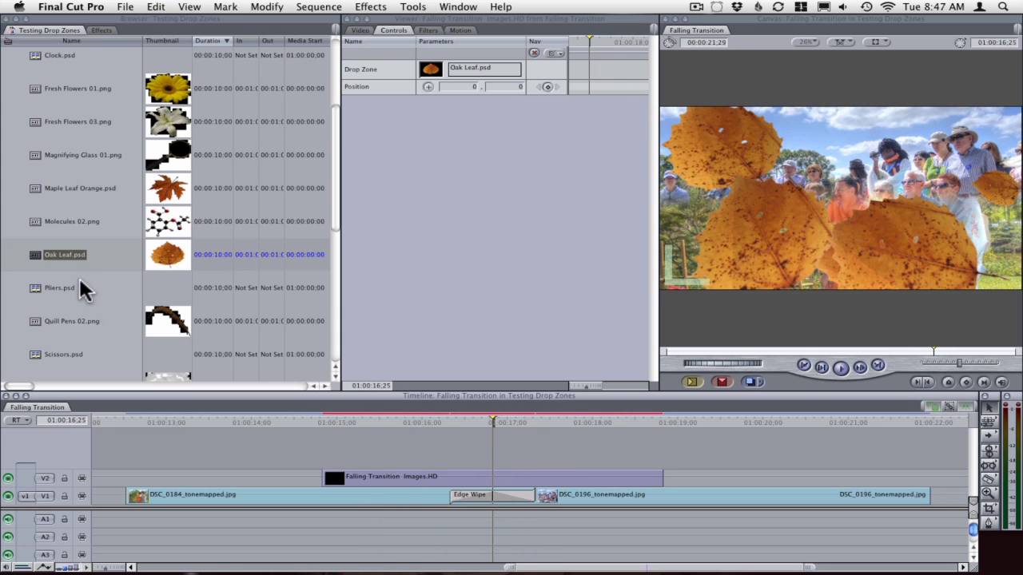
- Try Yellow Petal Images and Tape Measure in the drop zone, scrubbing to preview each
{"action": "scroll", "coordinate": [76, 273], "scroll_direction": "down", "scroll_amount": 1}
{"action": "scroll", "coordinate": [76, 274], "scroll_direction": "down", "scroll_amount": 2}
{"action": "scroll", "coordinate": [76, 273], "scroll_direction": "down", "scroll_amount": 3}
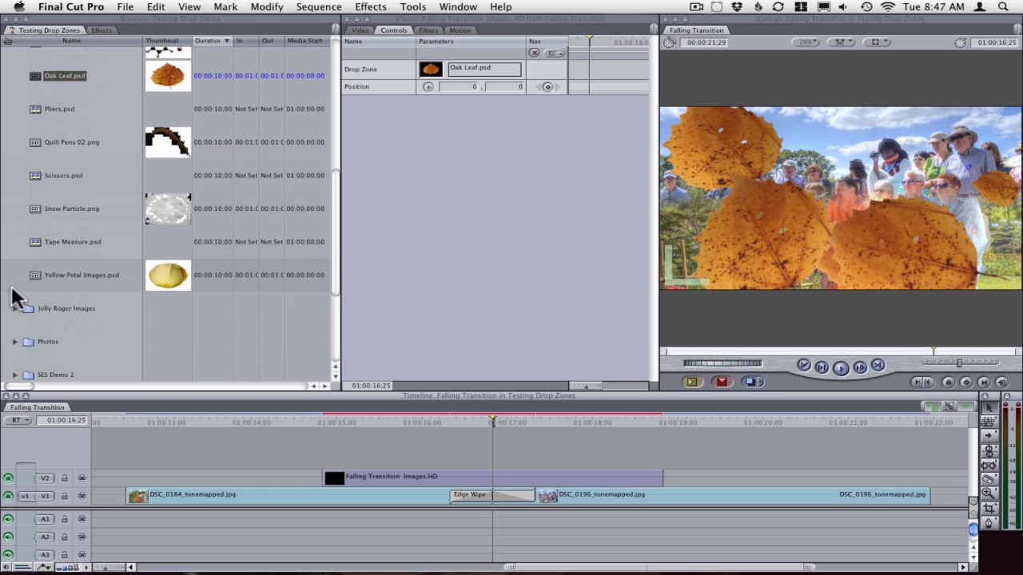
{"action": "left_click_drag", "start_coordinate": [234, 208], "coordinate": [430, 70]}
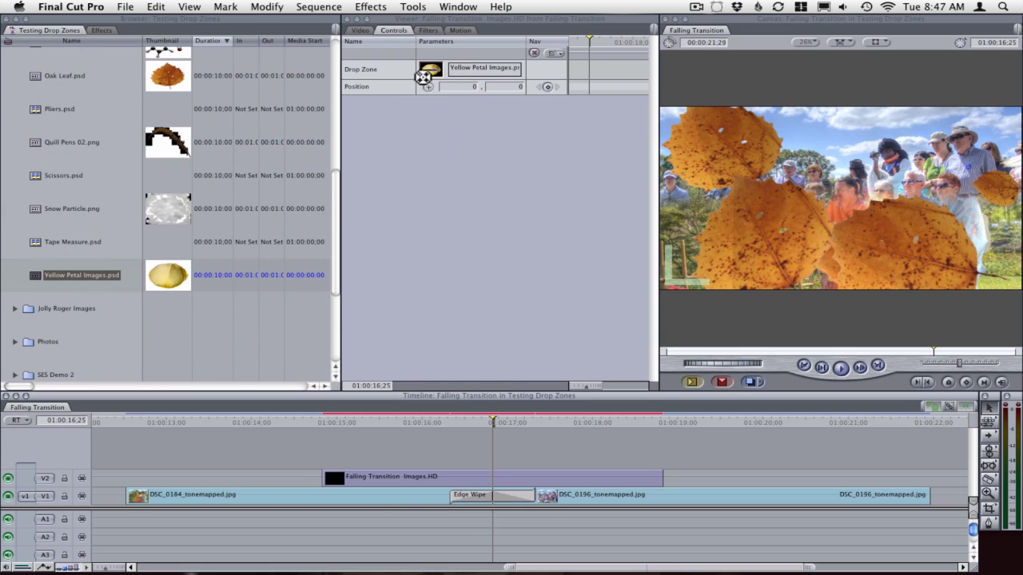
{"action": "mouse_move", "coordinate": [483, 418]}
{"action": "left_mouse_down"}
{"action": "mouse_move", "coordinate": [415, 420]}
{"action": "mouse_move", "coordinate": [550, 420]}
{"action": "left_mouse_up"}
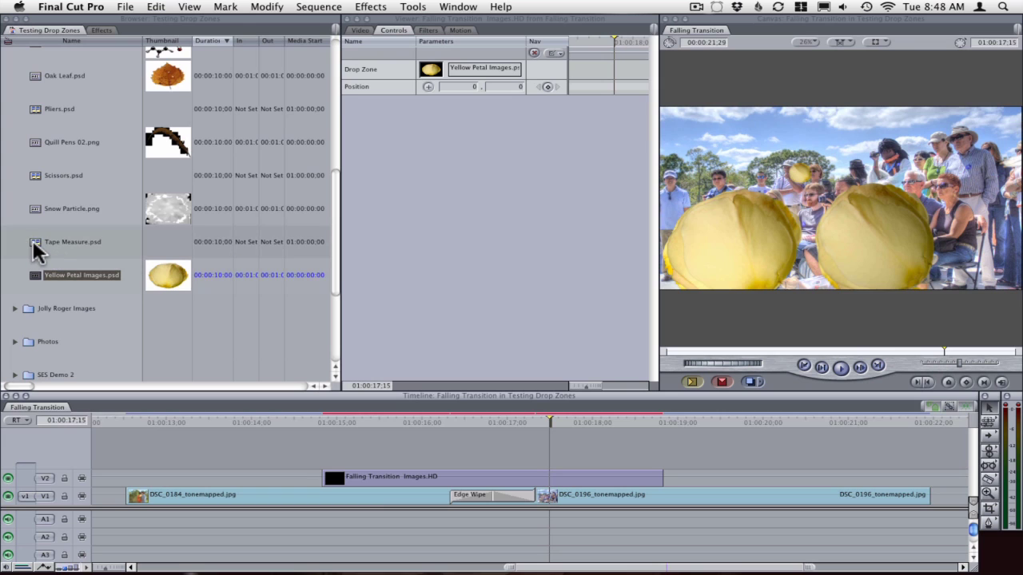
{"action": "left_click_drag", "start_coordinate": [345, 152], "coordinate": [430, 68]}
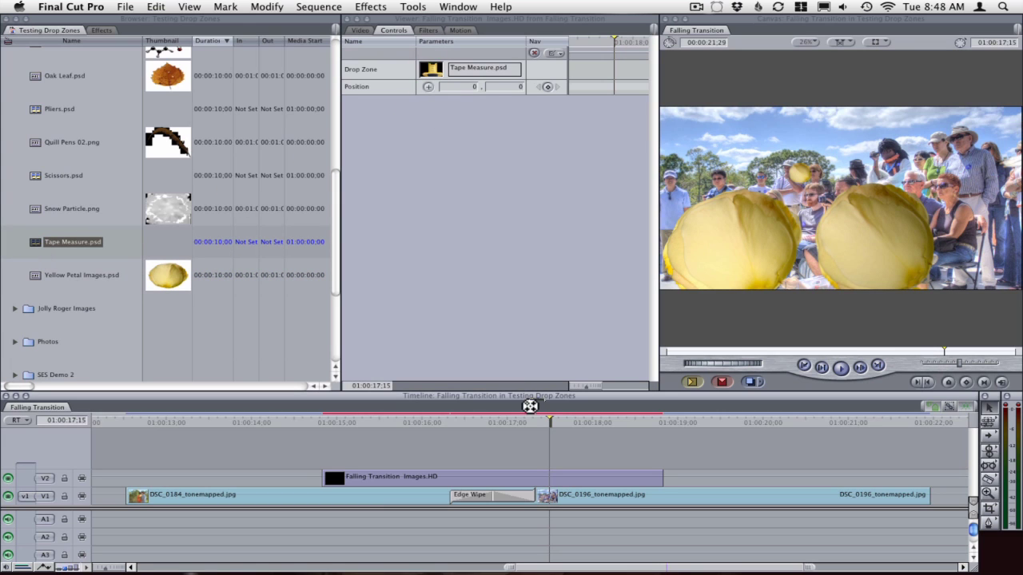
{"action": "mouse_move", "coordinate": [533, 422]}
{"action": "left_mouse_down"}
{"action": "mouse_move", "coordinate": [429, 417]}
{"action": "mouse_move", "coordinate": [654, 417]}
{"action": "left_mouse_up"}
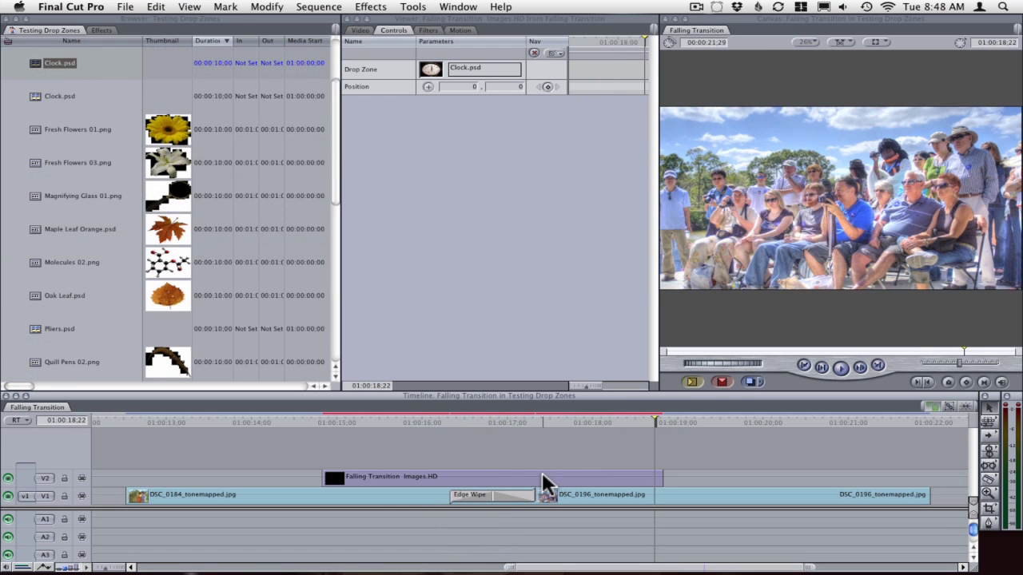
- Delete the V2 Falling Transition clip and the Edge Wipe, leaving a plain cut
{"action": "left_click", "coordinate": [541, 477]}
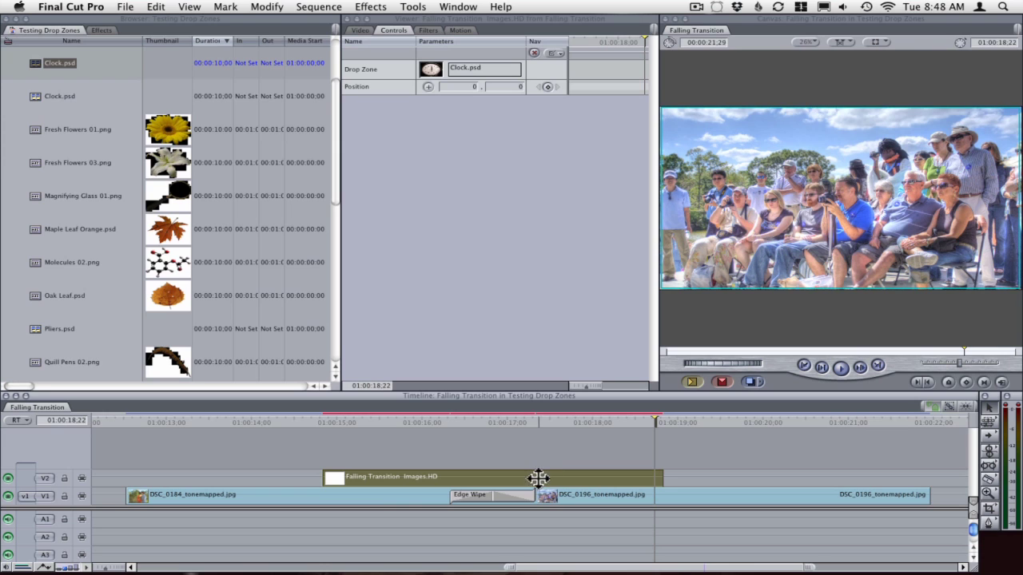
{"action": "key", "text": "super+c"}
{"action": "left_click", "coordinate": [517, 492]}
{"action": "key", "text": "Delete"}
{"action": "left_click_drag", "start_coordinate": [505, 417], "coordinate": [489, 416]}
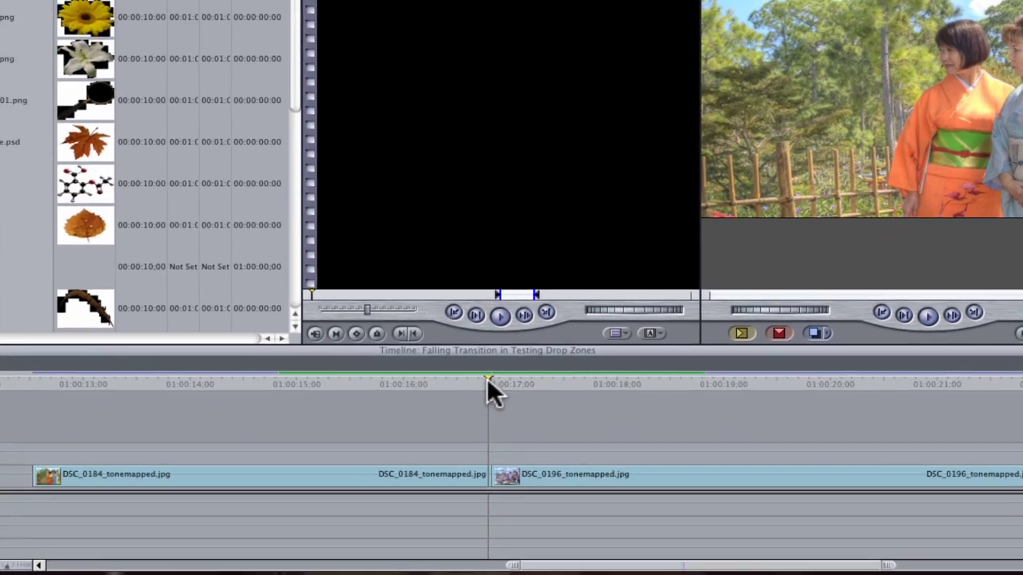
- Save the project and move the playhead back to an earlier edit
{"action": "key", "text": "super+s"}
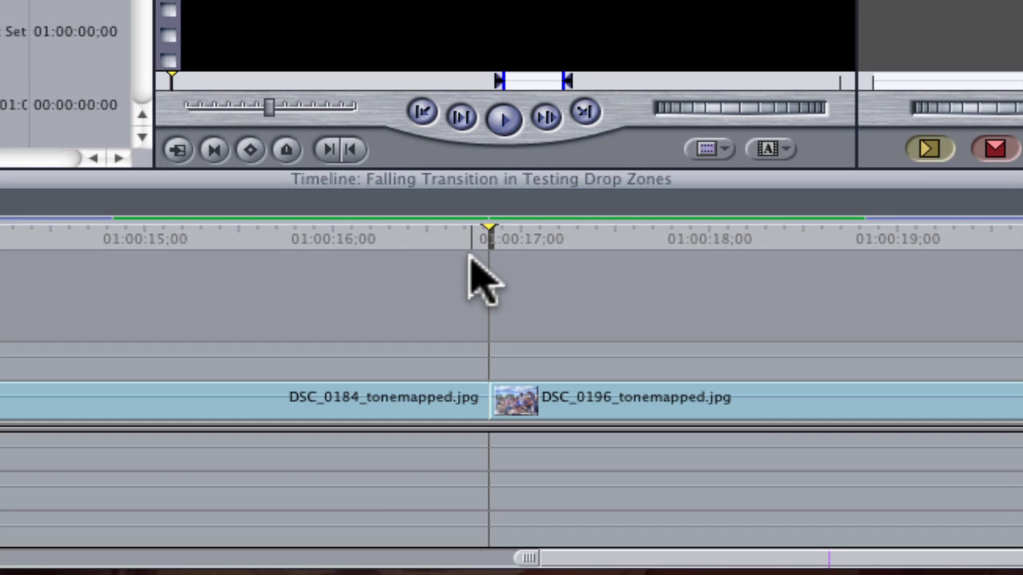
{"action": "key", "text": "super+t"}
{"action": "key", "text": "Up"}
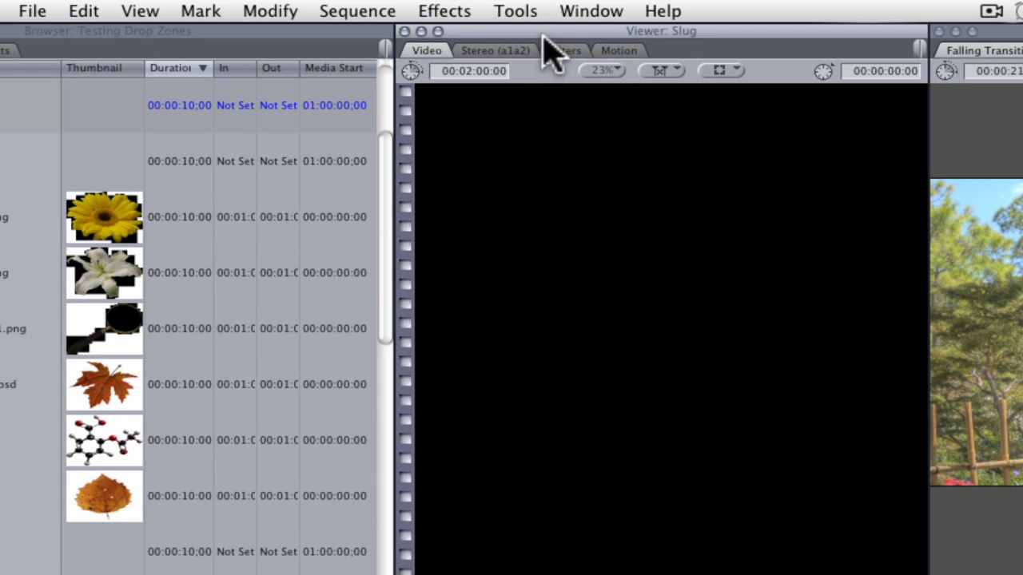
- Bring up the Master Template Browser from the sequence commands
{"action": "left_click", "coordinate": [356, 11]}
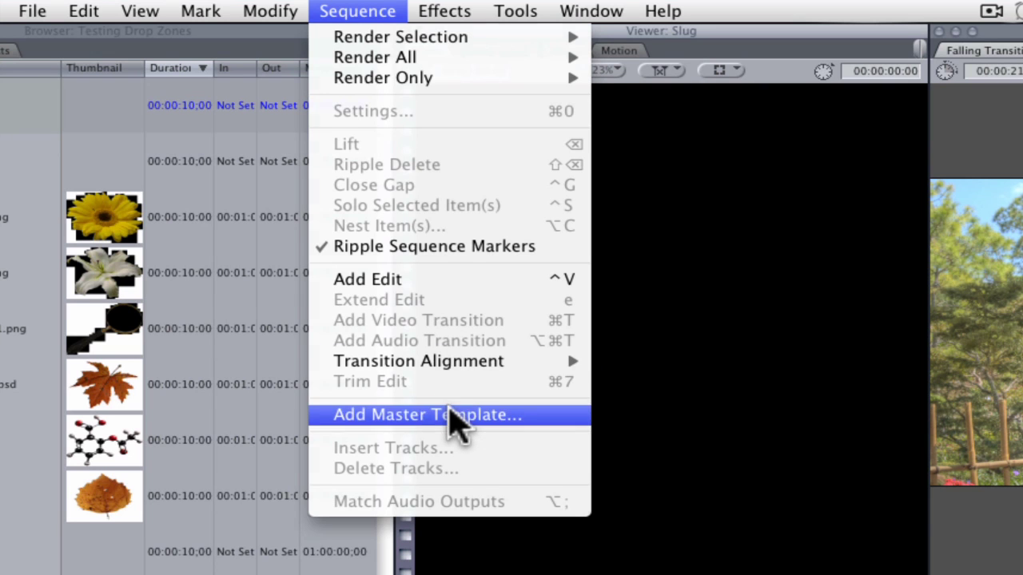
{"action": "left_click", "coordinate": [455, 417]}
{"action": "scroll", "coordinate": [309, 331], "scroll_direction": "down", "scroll_amount": 5}
{"action": "scroll", "coordinate": [244, 292], "scroll_direction": "down", "scroll_amount": 2}
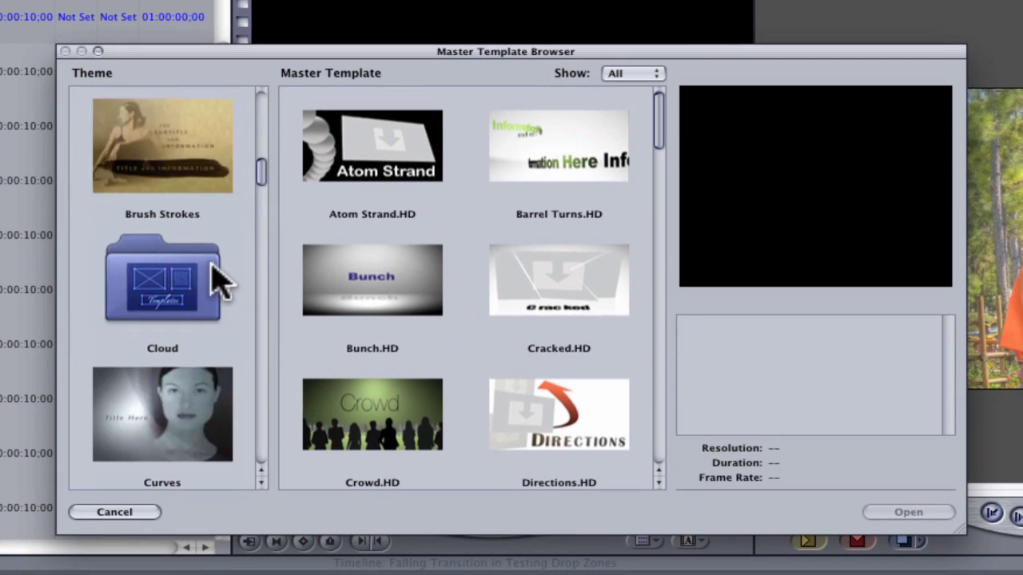
{"action": "scroll", "coordinate": [217, 279], "scroll_direction": "down", "scroll_amount": 3}
{"action": "scroll", "coordinate": [217, 279], "scroll_direction": "down", "scroll_amount": 3}
{"action": "scroll", "coordinate": [217, 279], "scroll_direction": "down", "scroll_amount": 5}
{"action": "scroll", "coordinate": [217, 279], "scroll_direction": "down", "scroll_amount": 3}
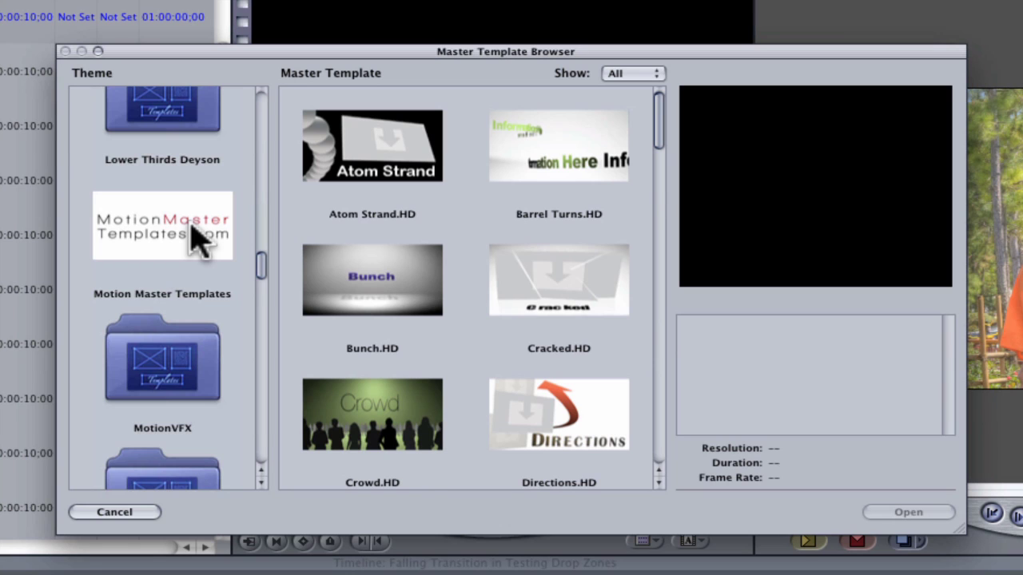
- In Motion Master Templates, compare the falling templates and open Falling Transition Images.HD
{"action": "left_click", "coordinate": [197, 238]}
{"action": "scroll", "coordinate": [402, 245], "scroll_direction": "down", "scroll_amount": 1}
{"action": "scroll", "coordinate": [395, 244], "scroll_direction": "down", "scroll_amount": 3}
{"action": "scroll", "coordinate": [400, 245], "scroll_direction": "down", "scroll_amount": 2}
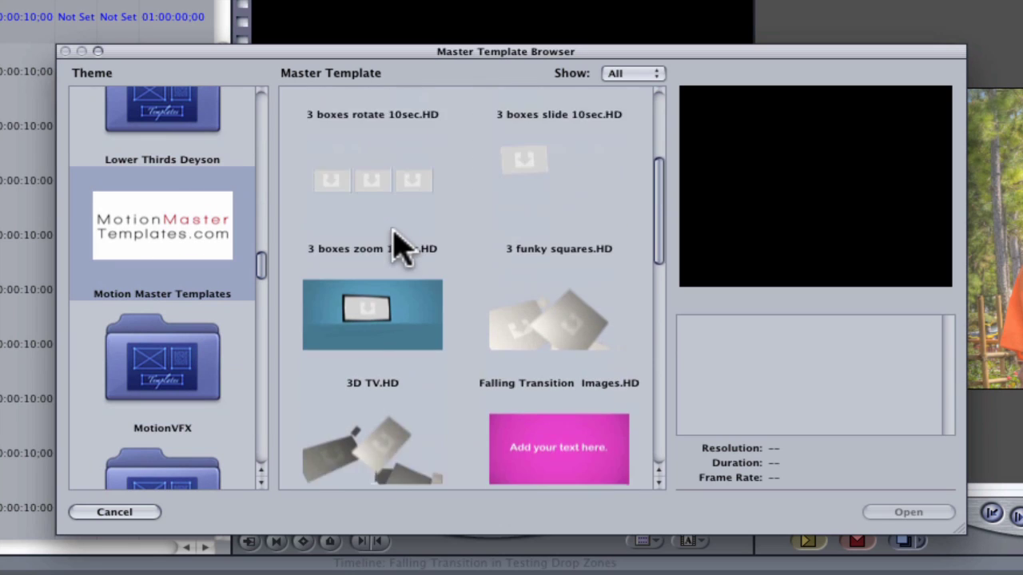
{"action": "scroll", "coordinate": [399, 247], "scroll_direction": "down", "scroll_amount": 2}
{"action": "scroll", "coordinate": [400, 247], "scroll_direction": "down", "scroll_amount": 1}
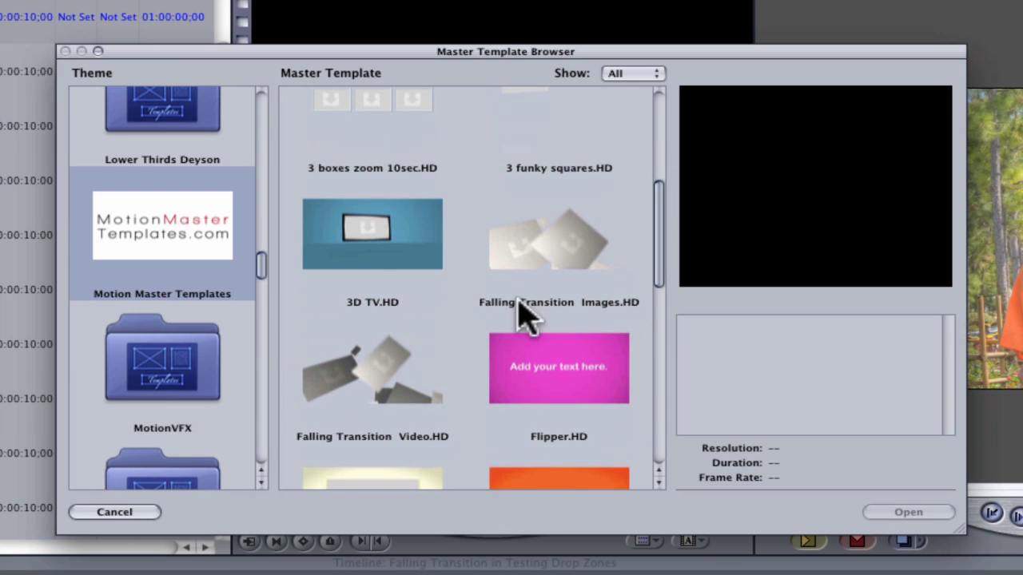
{"action": "left_click", "coordinate": [601, 274]}
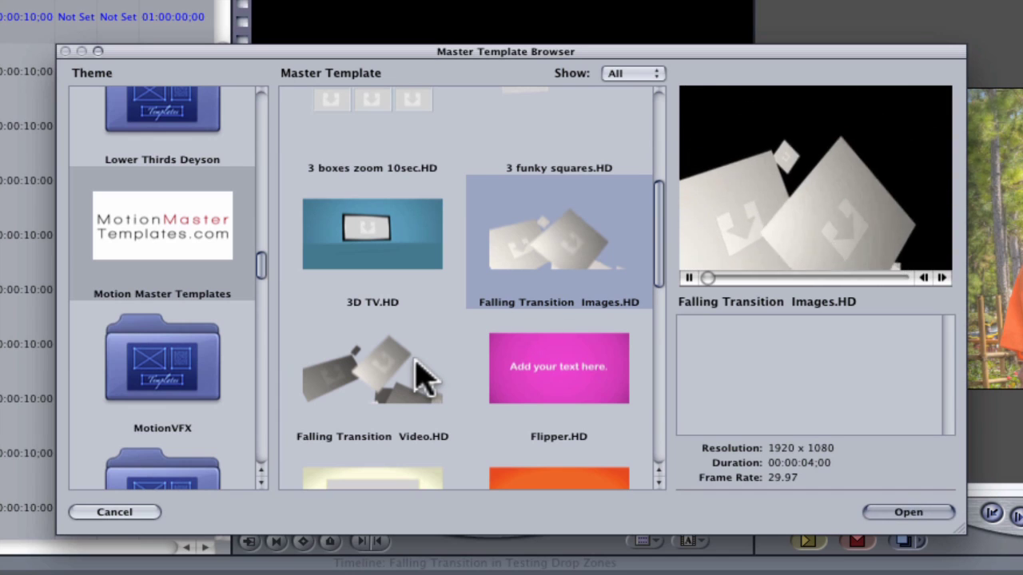
{"action": "left_click", "coordinate": [416, 363]}
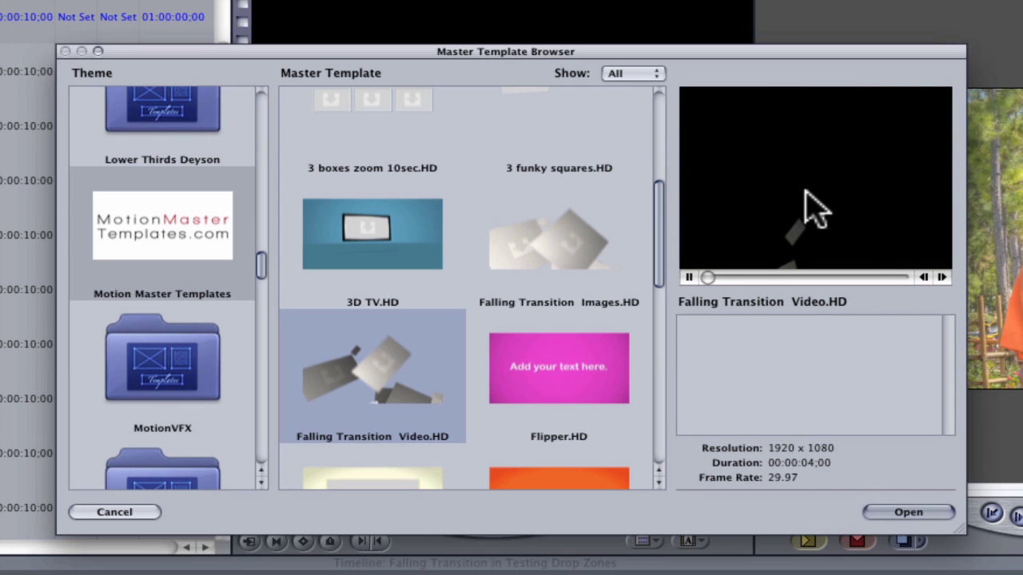
{"action": "left_click", "coordinate": [619, 240]}
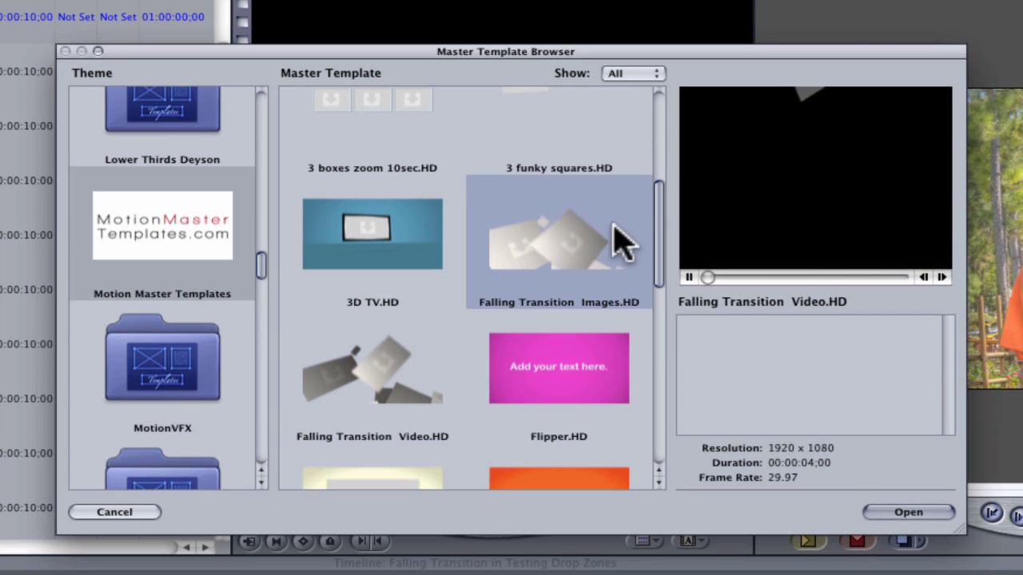
{"action": "left_click", "coordinate": [908, 512]}
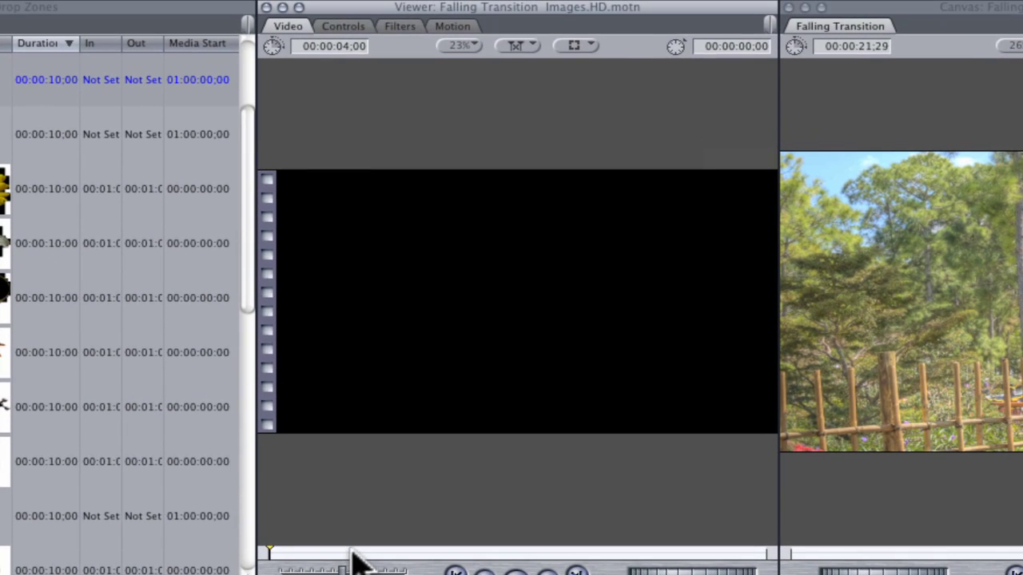
- Drop the Falling Transition Images.HD clip on V2 across the photo cut and preview it
{"action": "mouse_move", "coordinate": [352, 552]}
{"action": "left_mouse_down"}
{"action": "mouse_move", "coordinate": [380, 554]}
{"action": "mouse_move", "coordinate": [309, 553]}
{"action": "mouse_move", "coordinate": [160, 356]}
{"action": "left_mouse_up"}
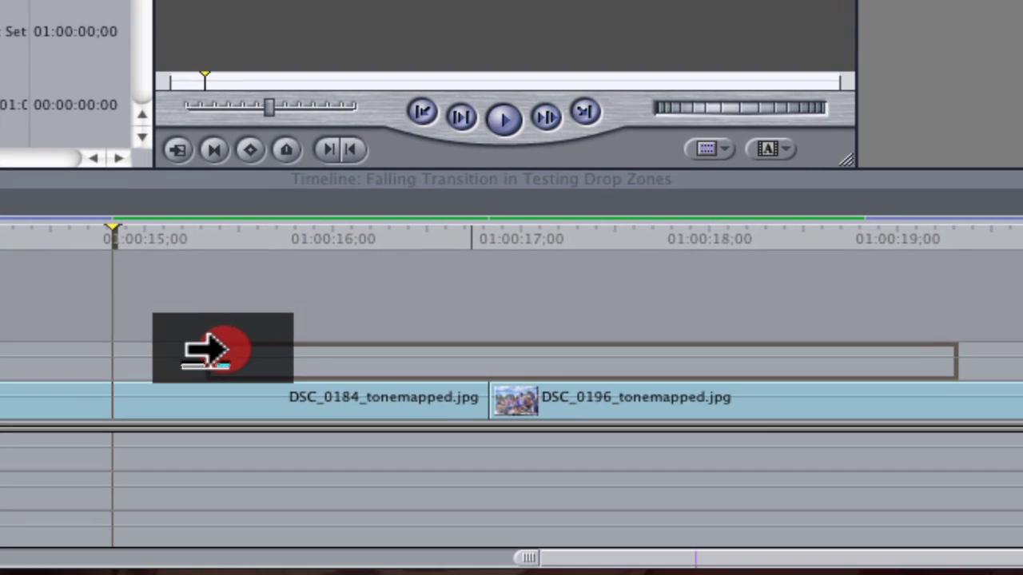
{"action": "left_click_drag", "start_coordinate": [160, 355], "coordinate": [149, 352]}
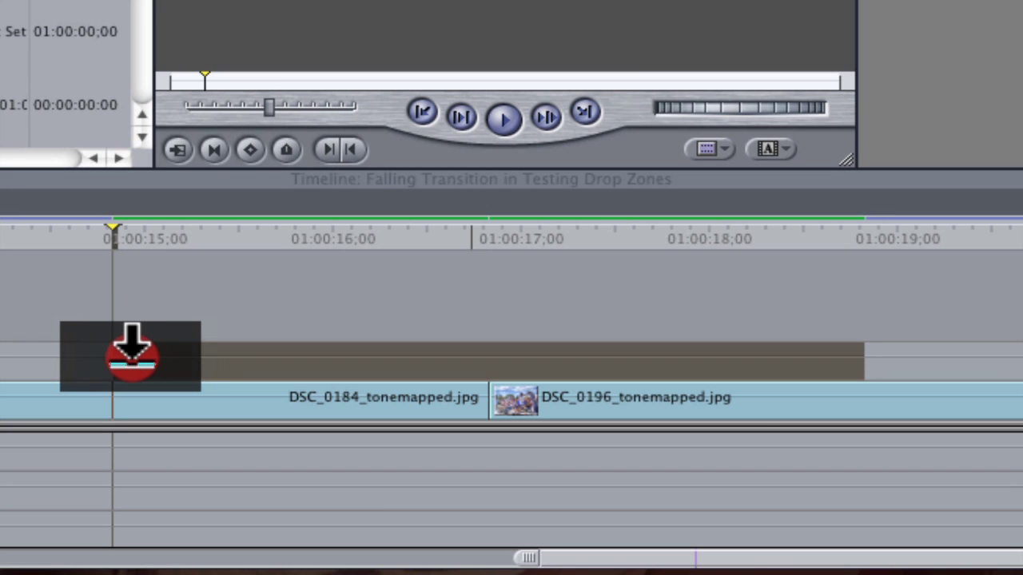
{"action": "left_click_drag", "start_coordinate": [132, 352], "coordinate": [126, 355]}
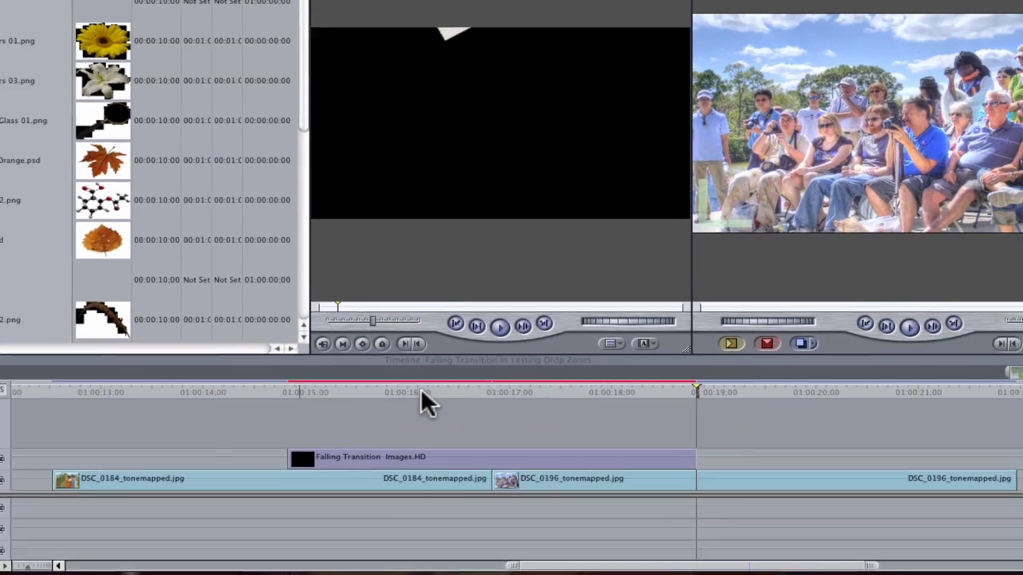
{"action": "left_click_drag", "start_coordinate": [443, 420], "coordinate": [470, 419]}
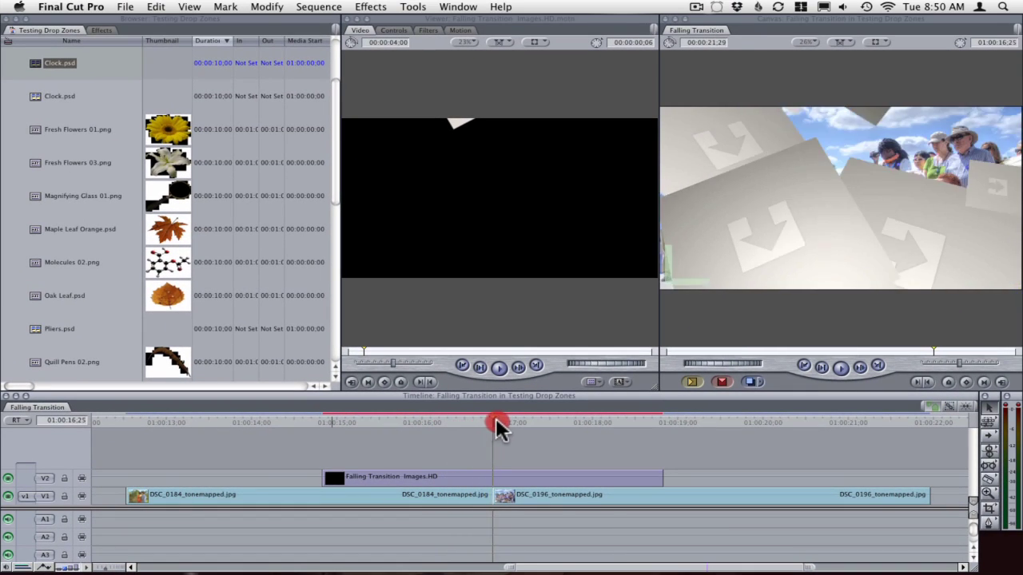
{"action": "mouse_move", "coordinate": [469, 419]}
{"action": "left_mouse_down"}
{"action": "mouse_move", "coordinate": [506, 417]}
{"action": "mouse_move", "coordinate": [493, 417]}
{"action": "left_mouse_up"}
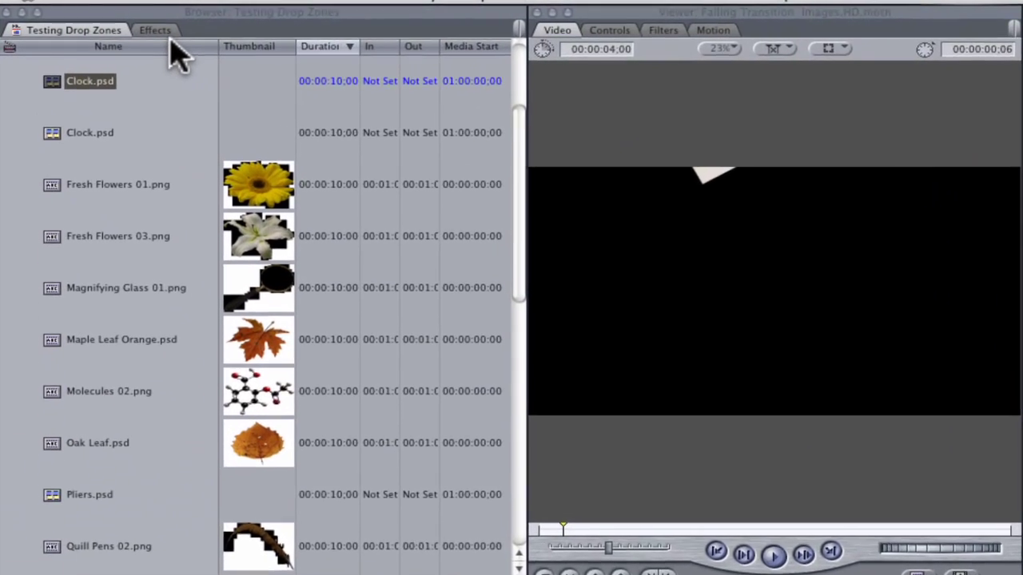
- Apply Wipe > Edge Wipe from Effects to the photo cut and open its settings
{"action": "left_click", "coordinate": [160, 32]}
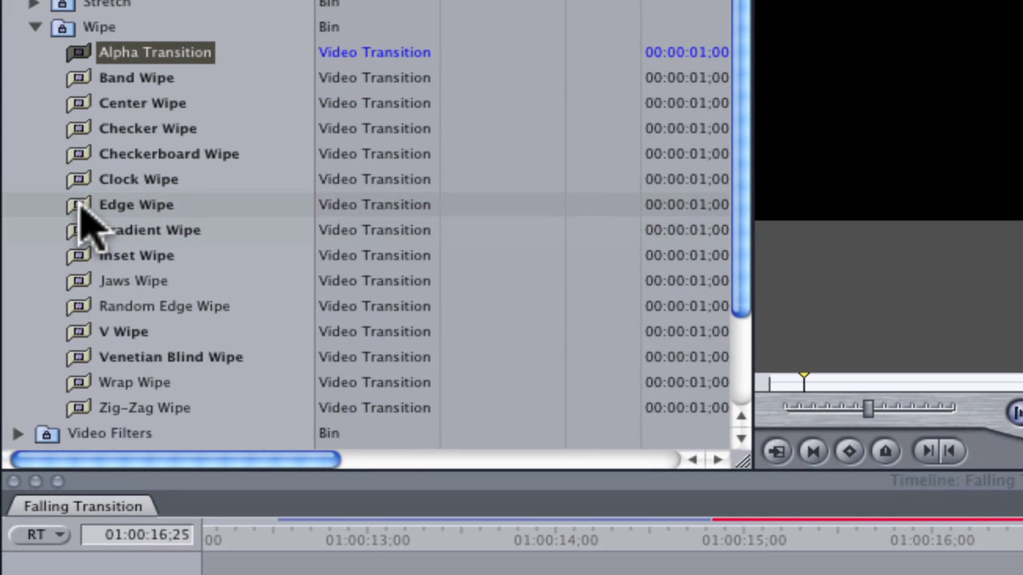
{"action": "left_click_drag", "start_coordinate": [96, 205], "coordinate": [471, 462]}
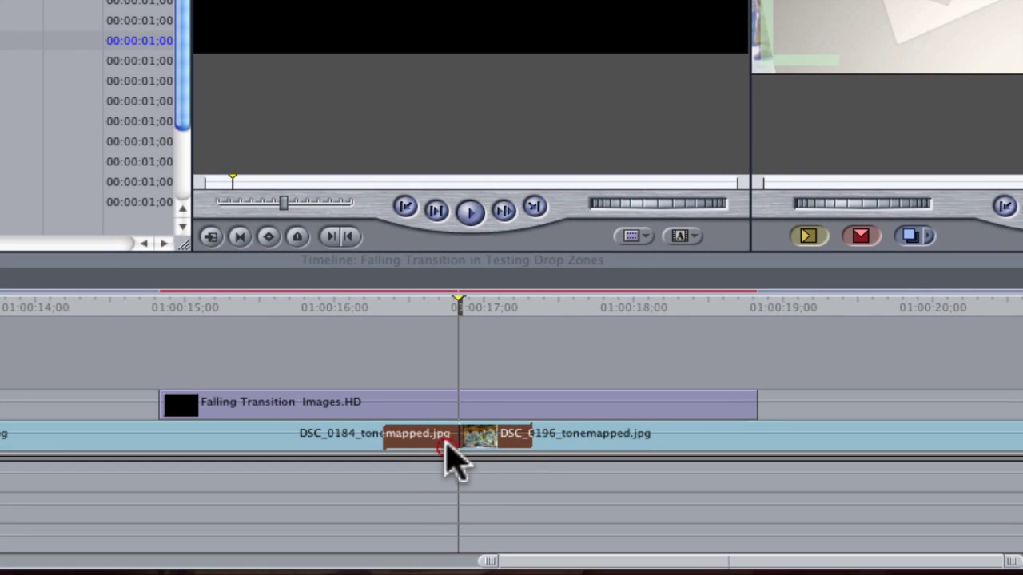
{"action": "left_click_drag", "start_coordinate": [446, 457], "coordinate": [442, 455]}
{"action": "double_click", "coordinate": [442, 456]}
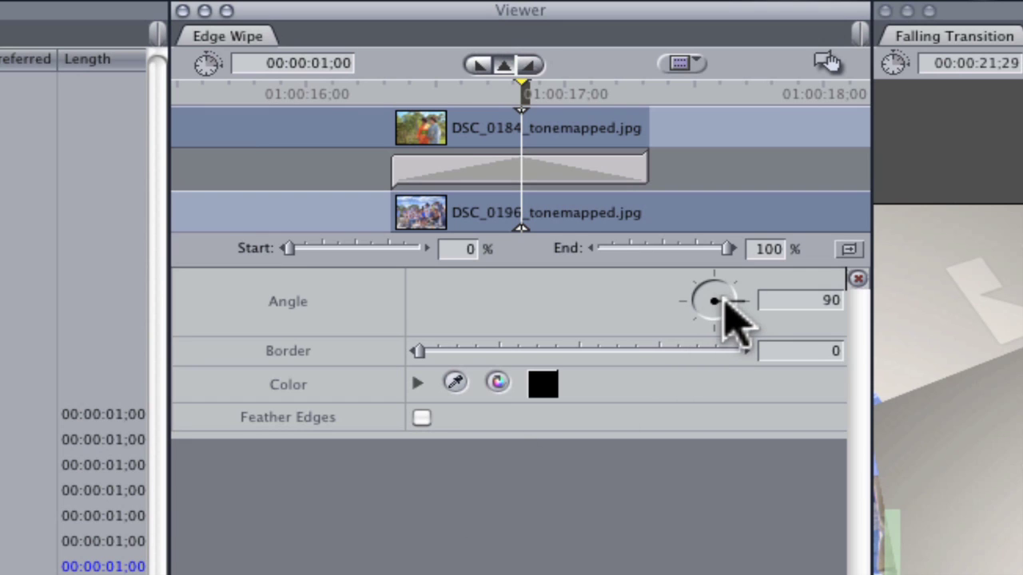
- Give the Edge Wipe a 180 angle, border 100 and feathered edges, then preview it
{"action": "left_click_drag", "start_coordinate": [723, 305], "coordinate": [716, 328]}
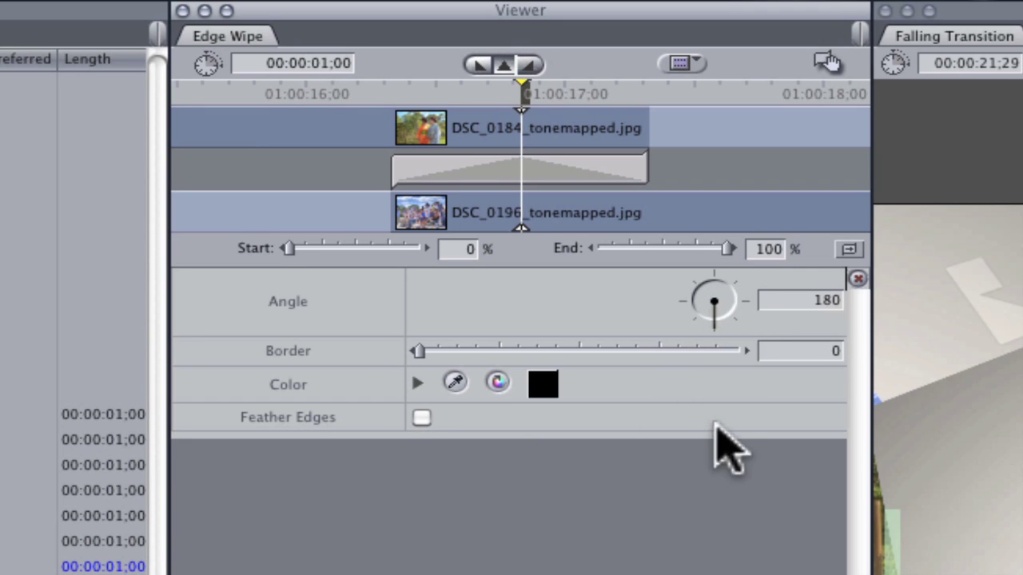
{"action": "left_click_drag", "start_coordinate": [476, 351], "coordinate": [743, 358]}
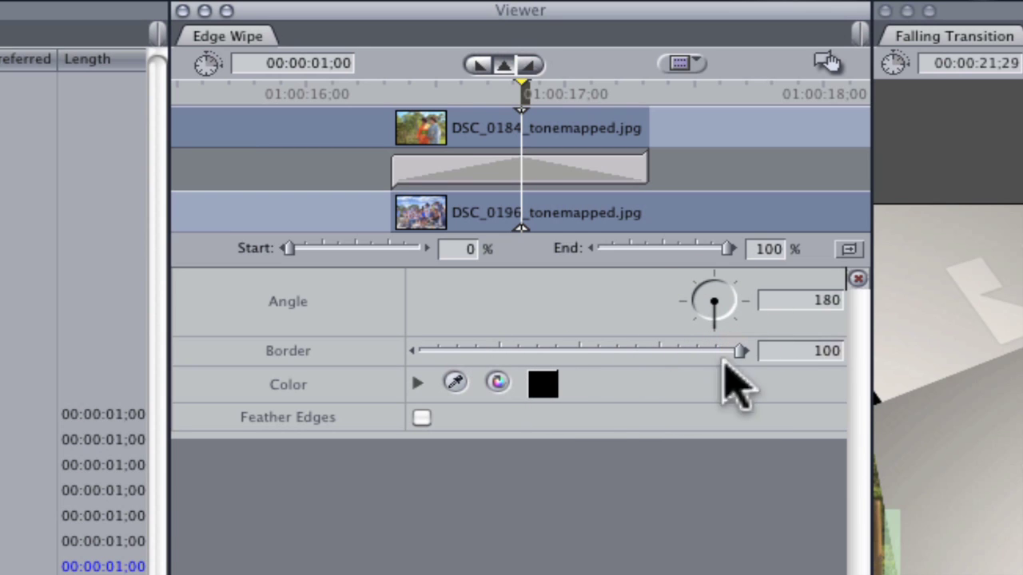
{"action": "left_click", "coordinate": [418, 420]}
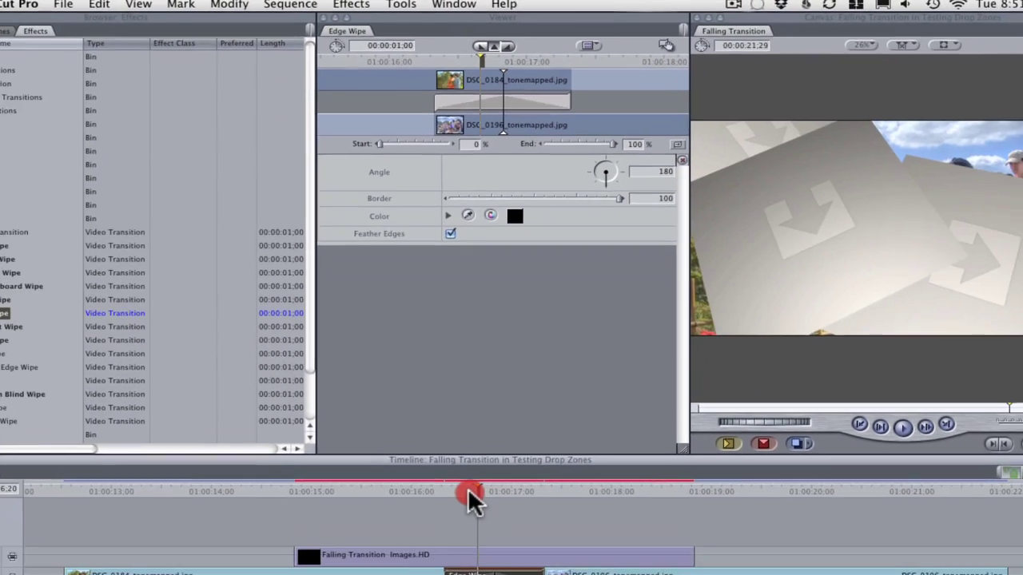
{"action": "left_click_drag", "start_coordinate": [471, 499], "coordinate": [492, 423]}
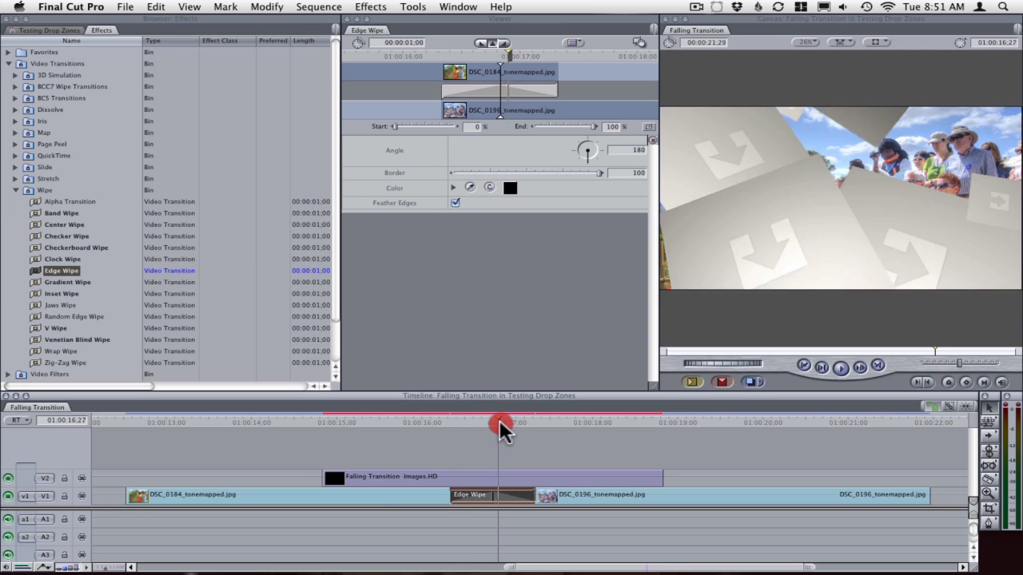
{"action": "left_click", "coordinate": [461, 437]}
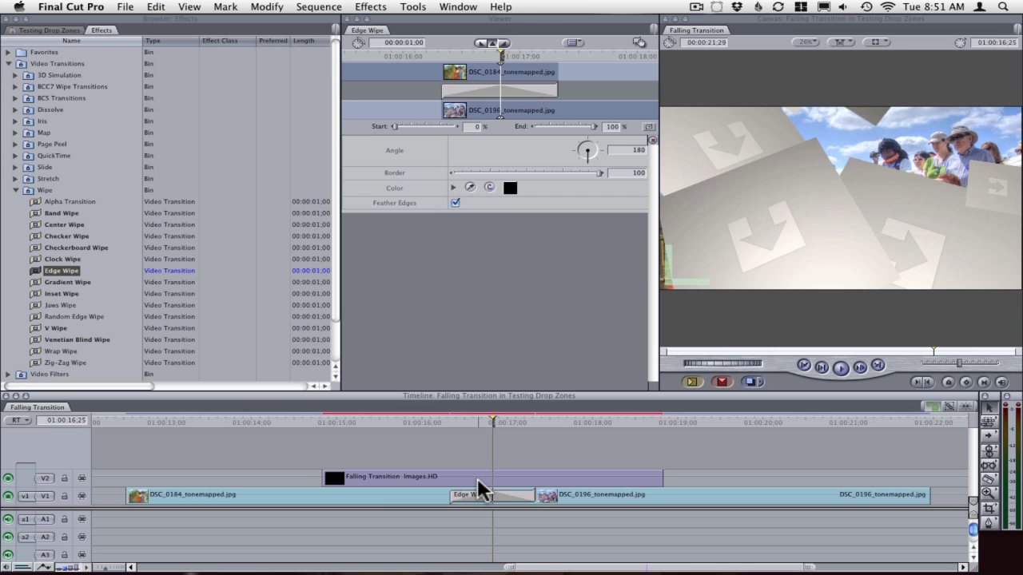
- Open the V2 template's Controls and drop Clock.psd into its Drop Zone well
{"action": "double_click", "coordinate": [477, 478]}
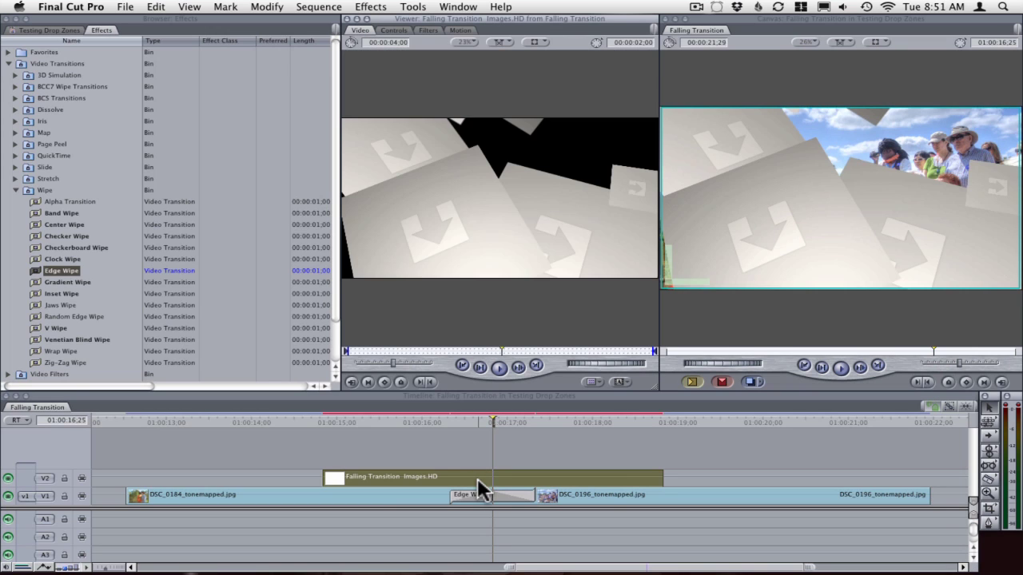
{"action": "left_click", "coordinate": [396, 31]}
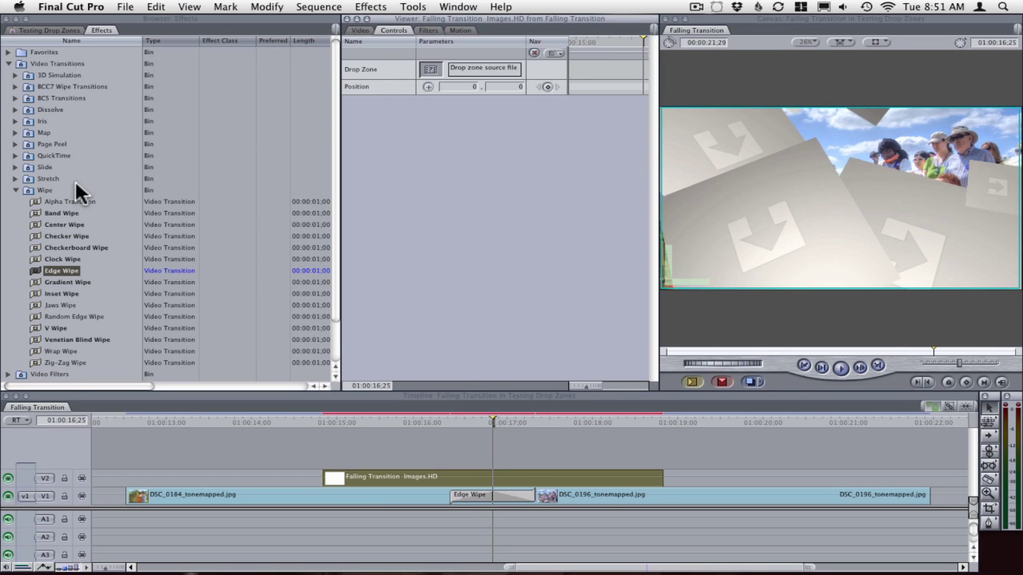
{"action": "left_click", "coordinate": [40, 29]}
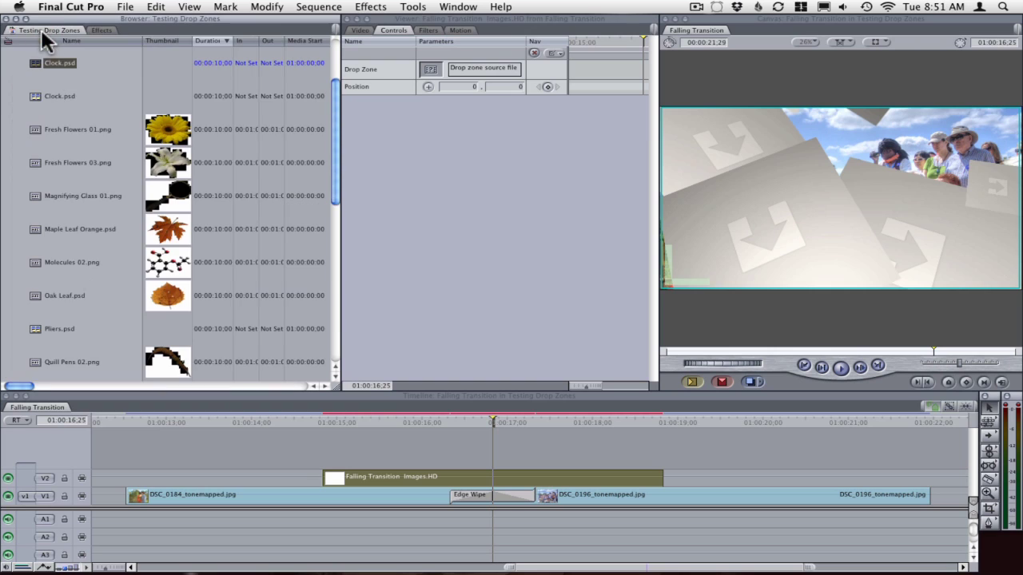
{"action": "left_click", "coordinate": [37, 128]}
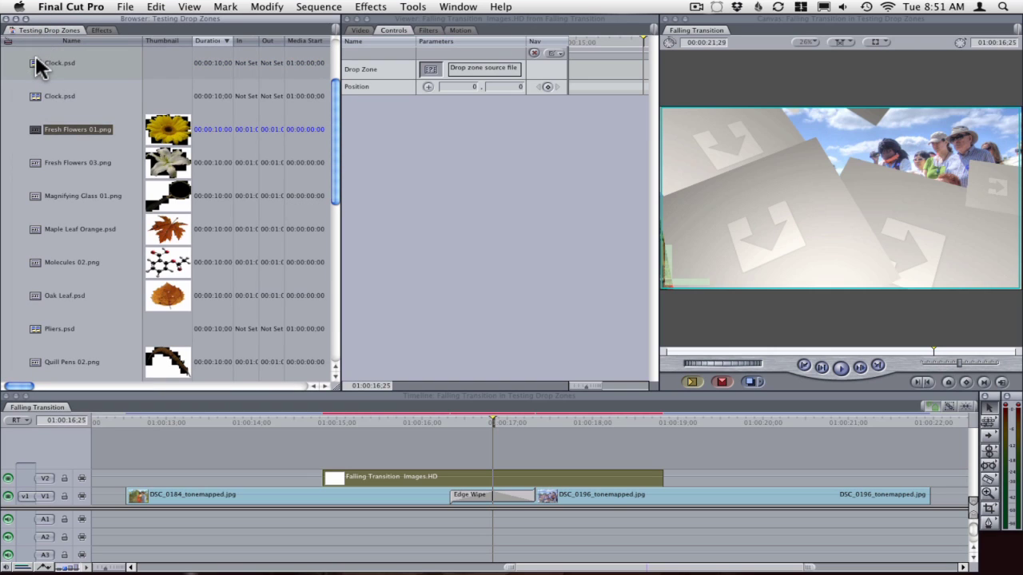
{"action": "left_click_drag", "start_coordinate": [35, 60], "coordinate": [436, 71]}
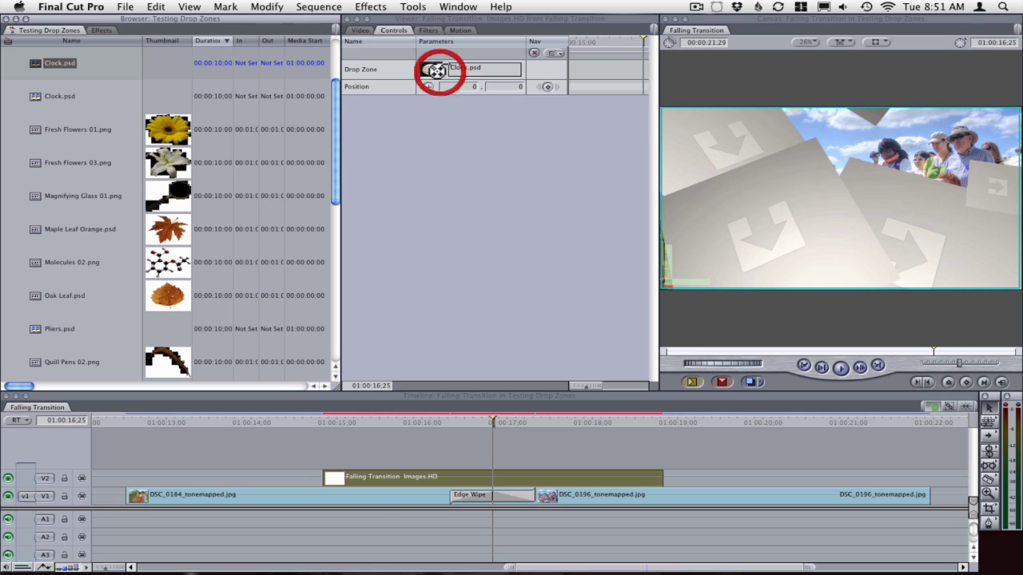
{"action": "scroll", "coordinate": [334, 334], "scroll_direction": "up", "scroll_amount": 3}
{"action": "scroll", "coordinate": [334, 334], "scroll_direction": "down", "scroll_amount": 1}
{"action": "left_click", "coordinate": [542, 448]}
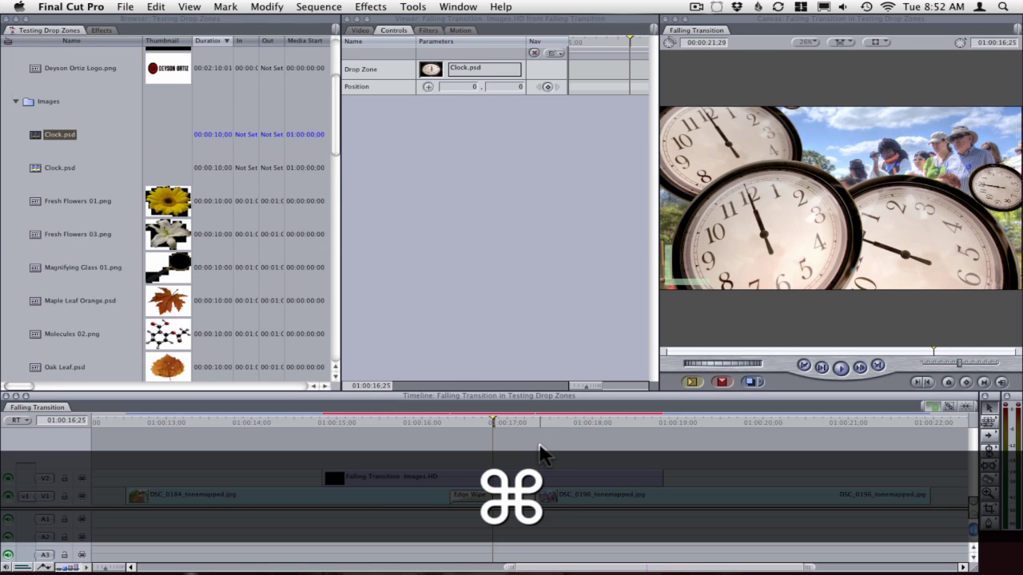
- Render the sequence with the clock-filled falling transition and edge wipe using Command-R
{"action": "key", "text": "super+r"}
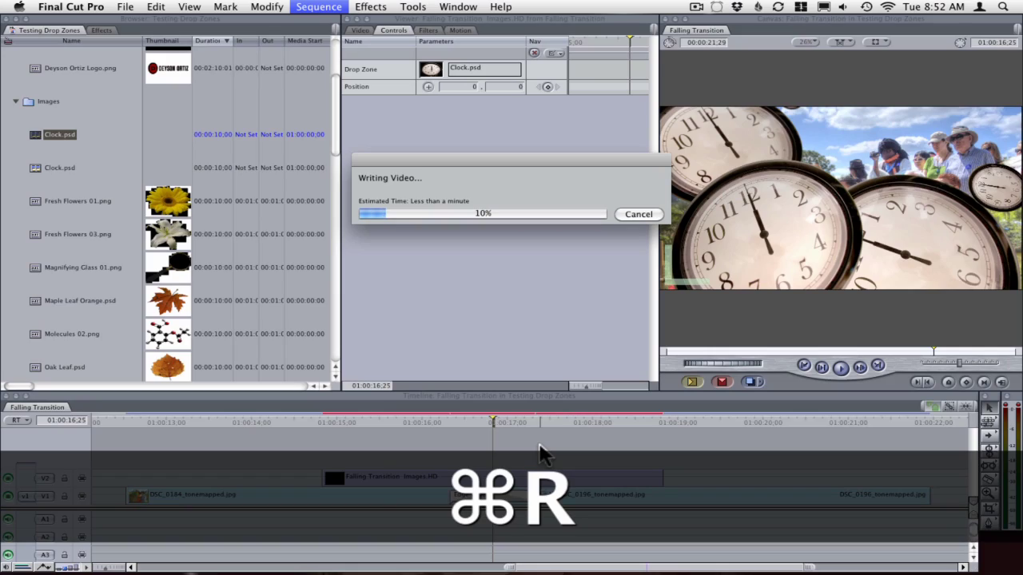